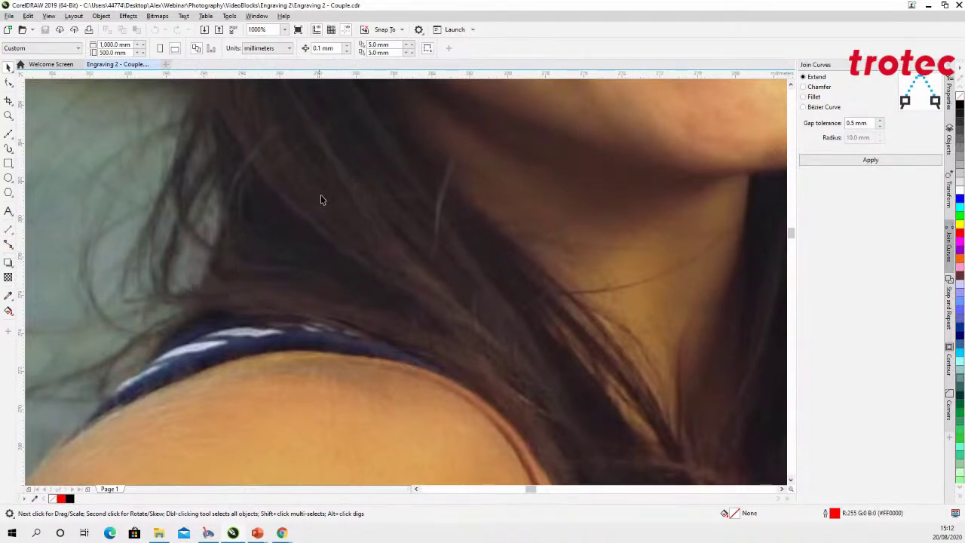
Compare the detail of the woman's hair and shoulder in the original and the enhanced couple photos.
scroll(316, 233, "down", 5)
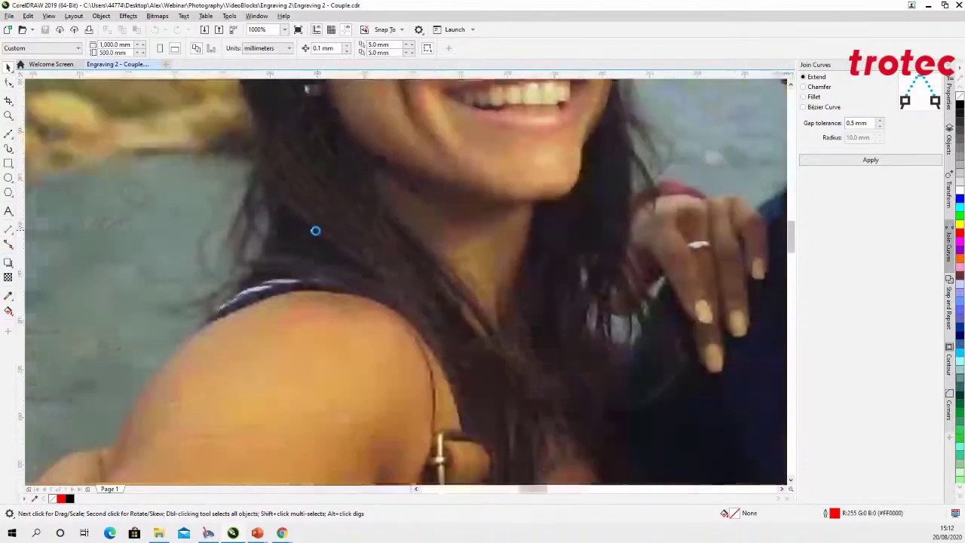
scroll(315, 234, "down", 4)
scroll(520, 241, "up", 5)
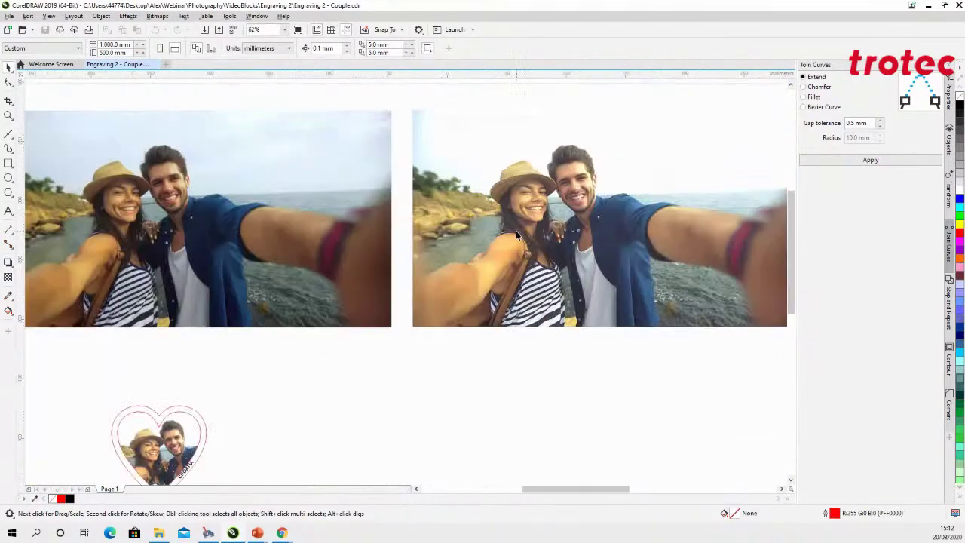
scroll(512, 226, "up", 5)
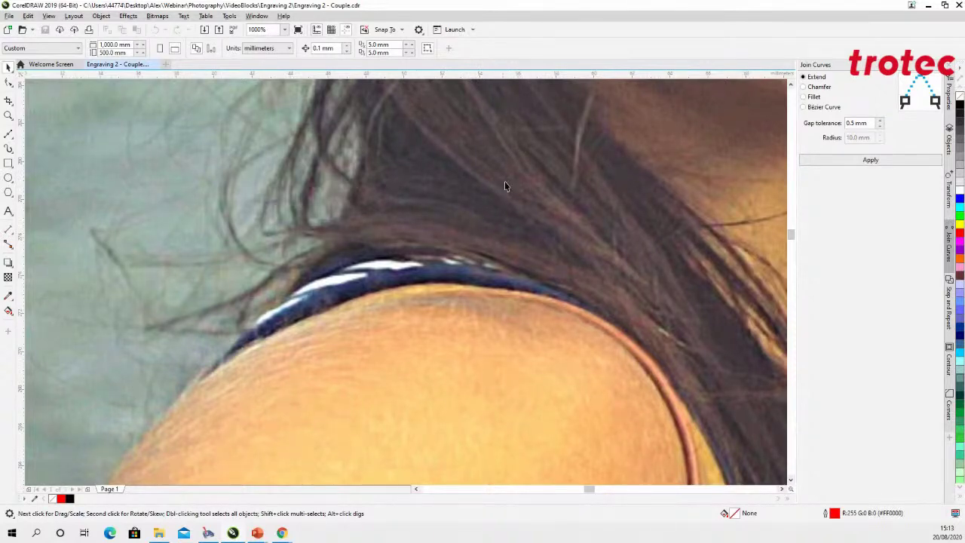
scroll(493, 202, "down", 10)
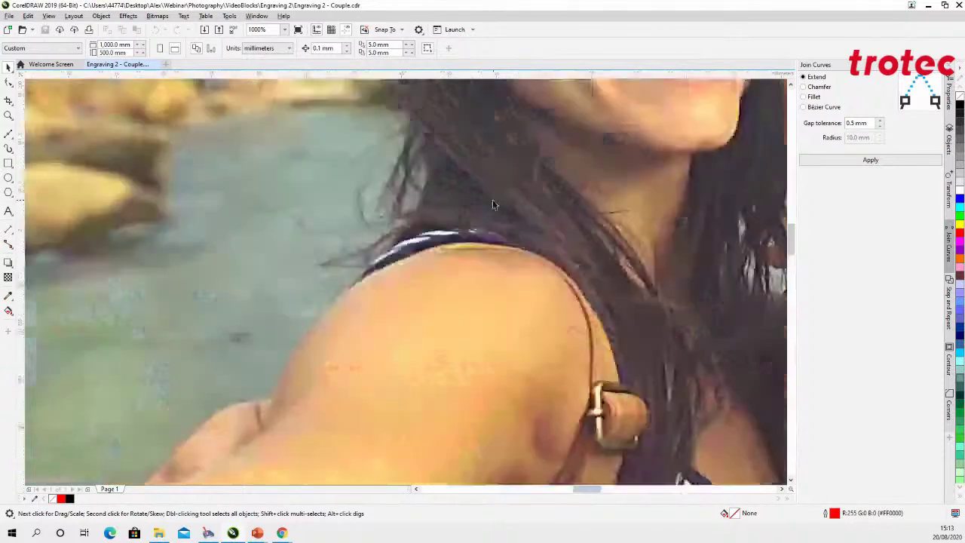
Copy the original couple photo and place the duplicate in the empty area below the two large photos.
left_click(410, 216)
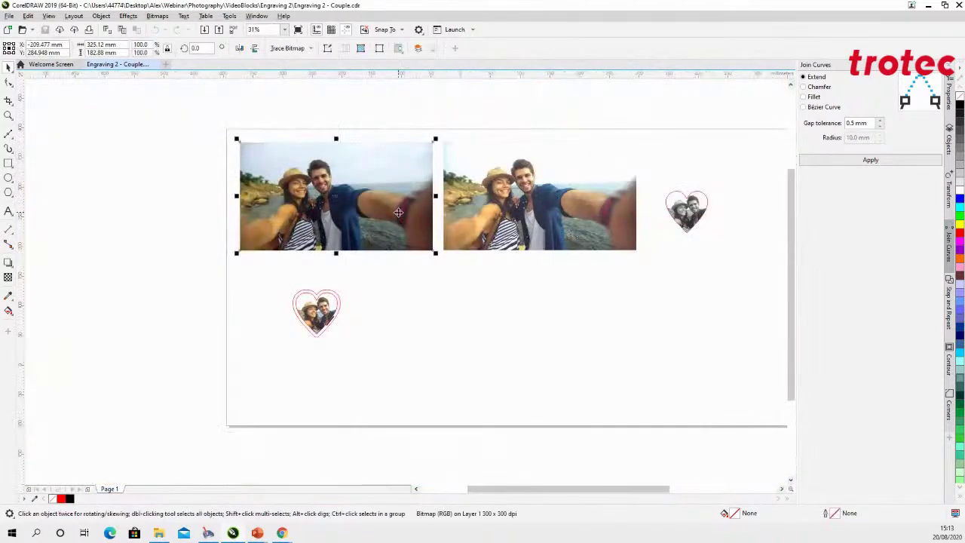
right_click(400, 216)
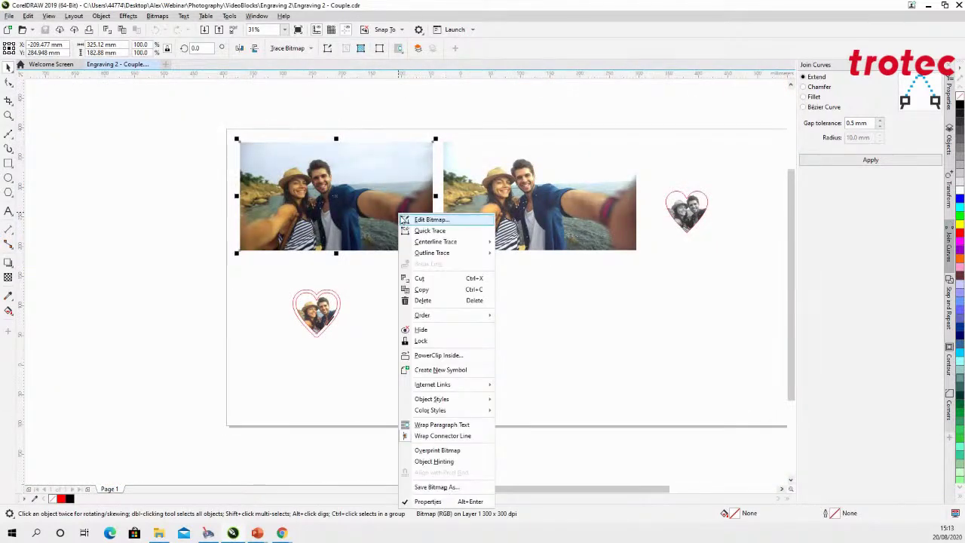
left_click(421, 290)
left_click(531, 335)
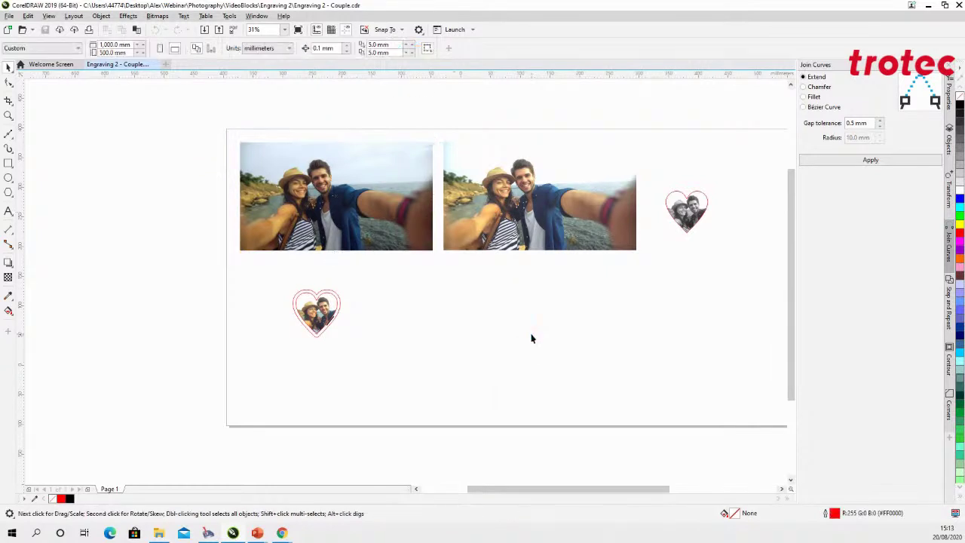
key("ctrl+v")
left_click_drag(320, 203, 484, 345)
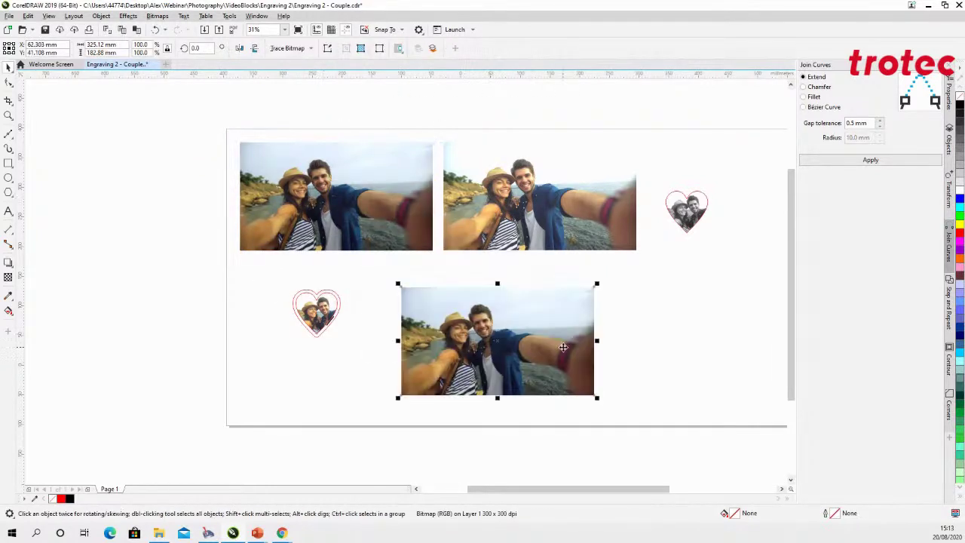
Open Contrast Enhancement for the duplicated photo, move the dialog clear of the faces and reset its settings to the defaults.
scroll(564, 347, "up", 2)
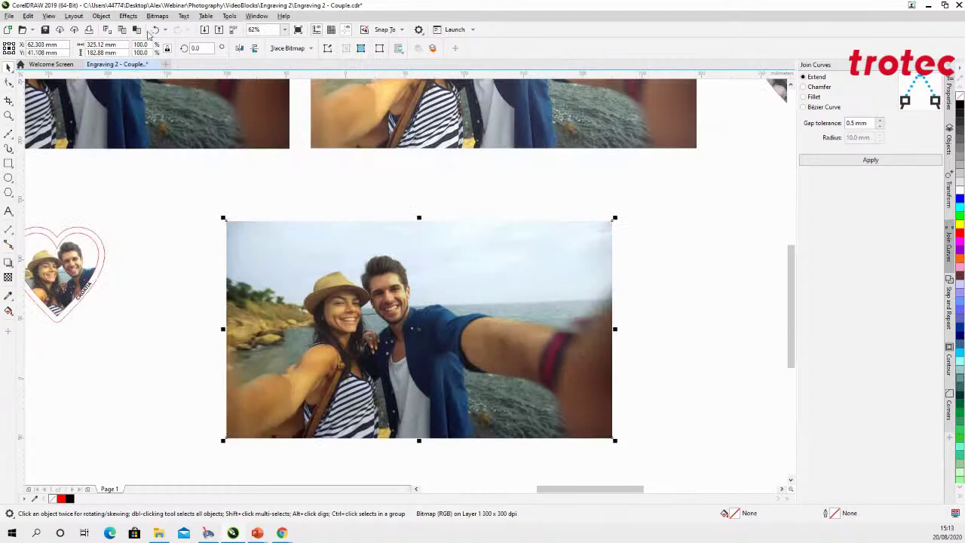
left_click(129, 16)
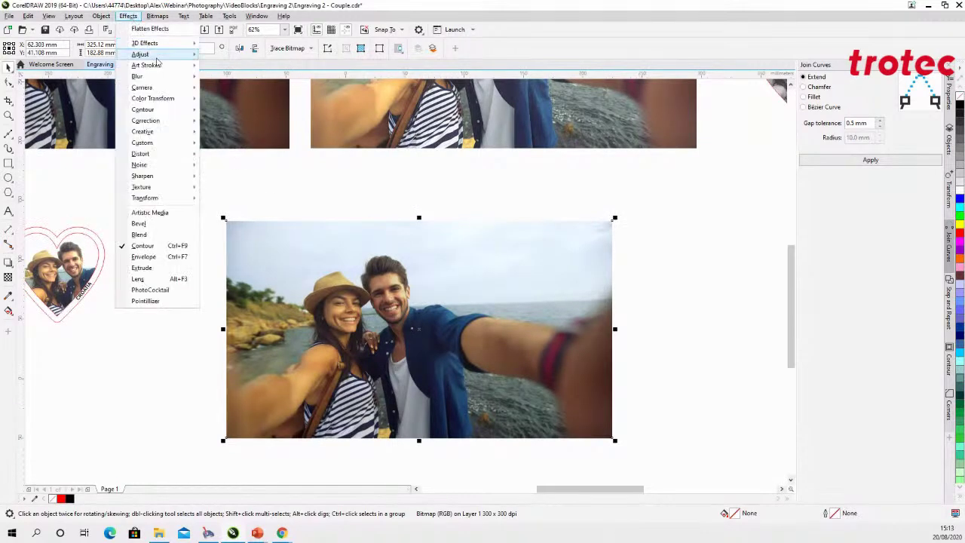
mouse_move(159, 57)
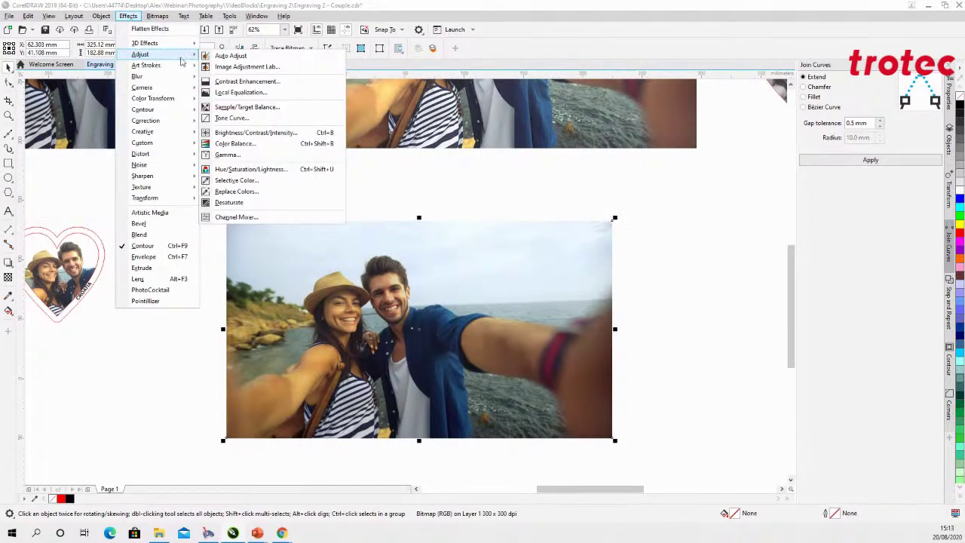
left_click(249, 81)
left_click_drag(495, 106, 646, 123)
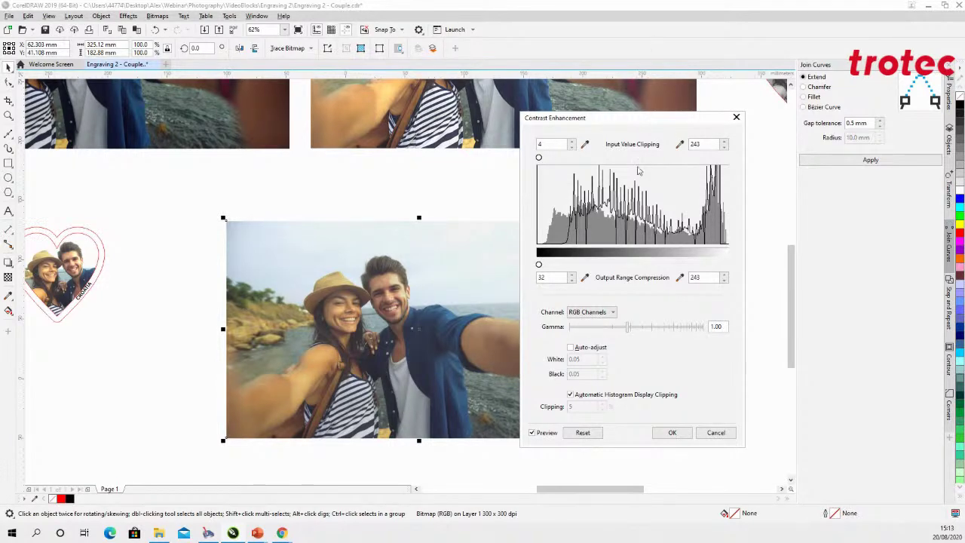
left_click(596, 432)
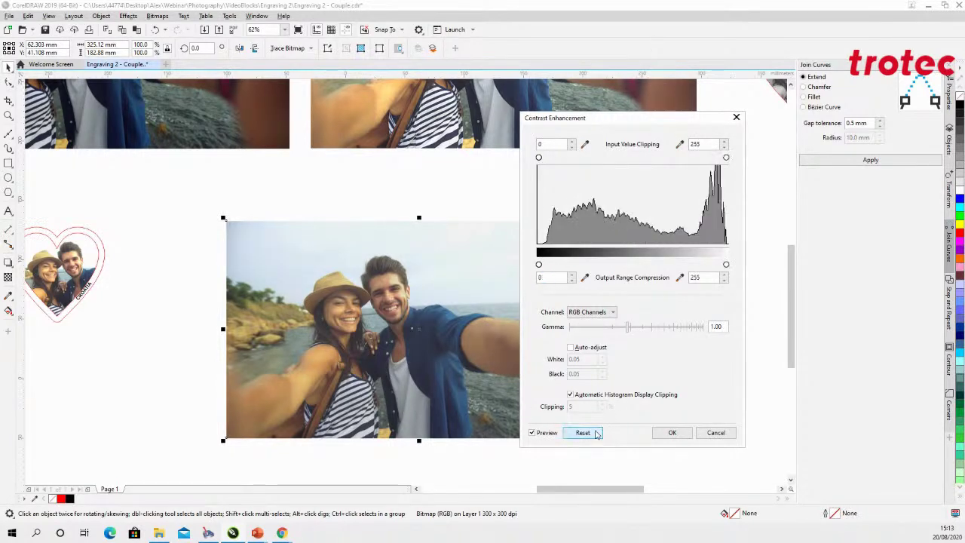
Judging by the woman's dark hair, set the shadow input value clipping to 5 and the shadow output range compression to 44.
scroll(326, 352, "up", 5)
scroll(326, 352, "down", 3)
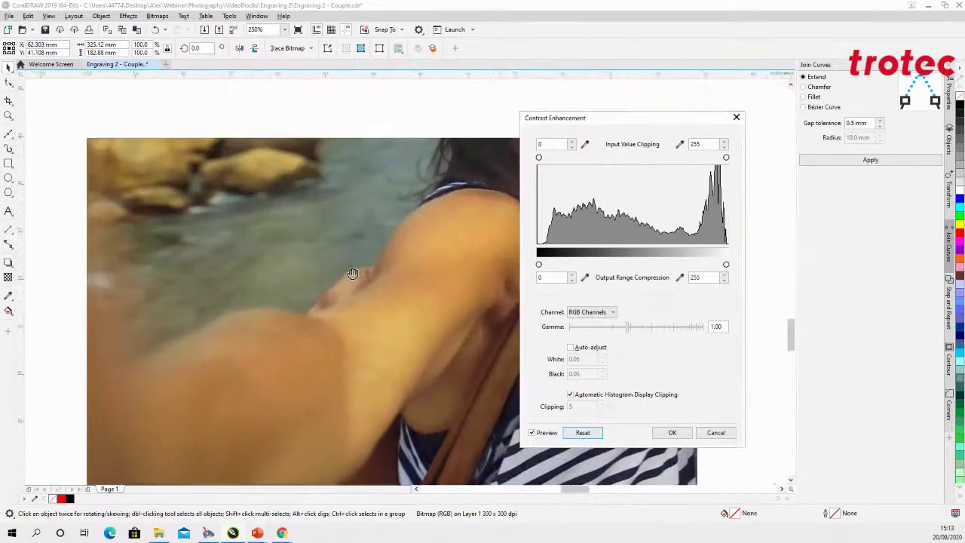
scroll(339, 271, "up", 3)
scroll(453, 188, "up", 2)
scroll(429, 224, "up", 2)
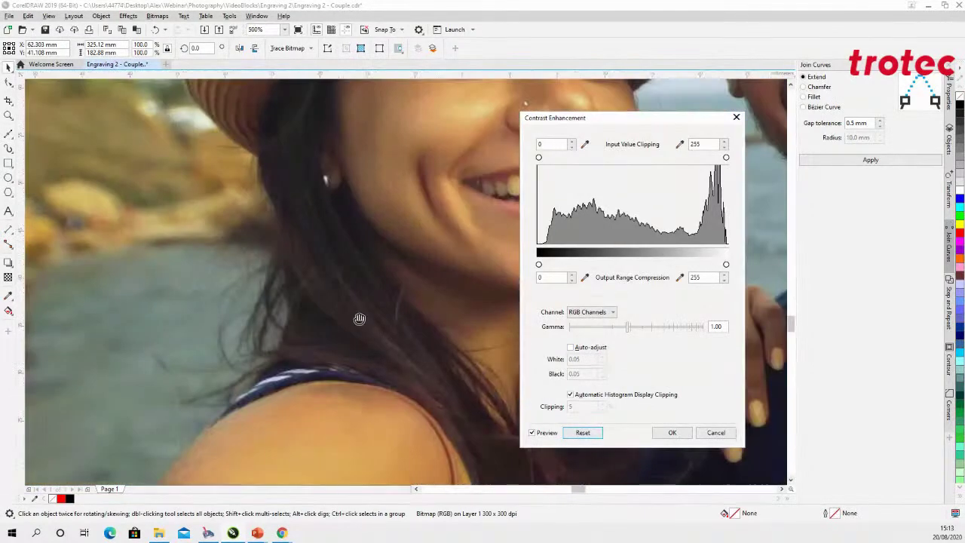
scroll(357, 319, "up", 2)
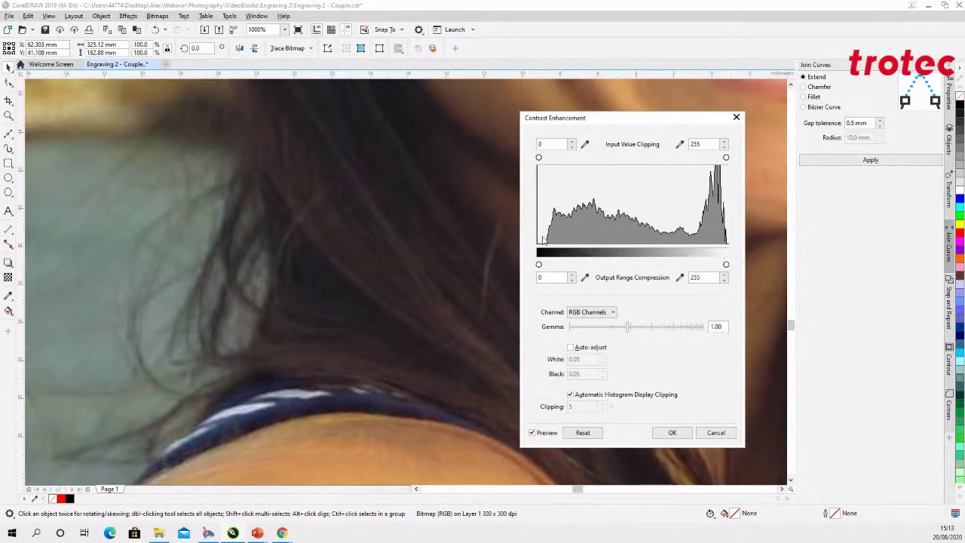
left_click_drag(539, 159, 543, 162)
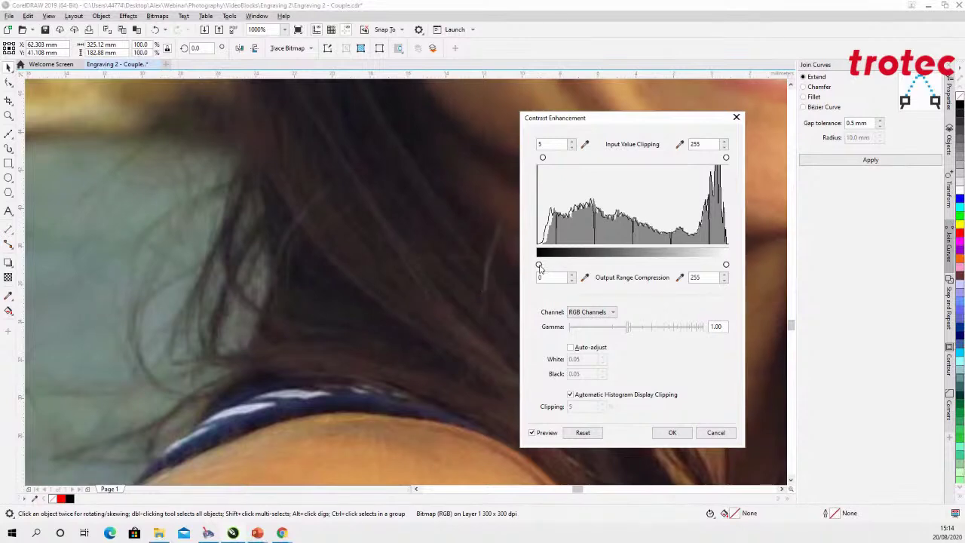
left_click_drag(539, 269, 571, 270)
Set the highlight output range compression to 248 and apply the contrast enhancement to the duplicated photo.
scroll(368, 272, "down", 3)
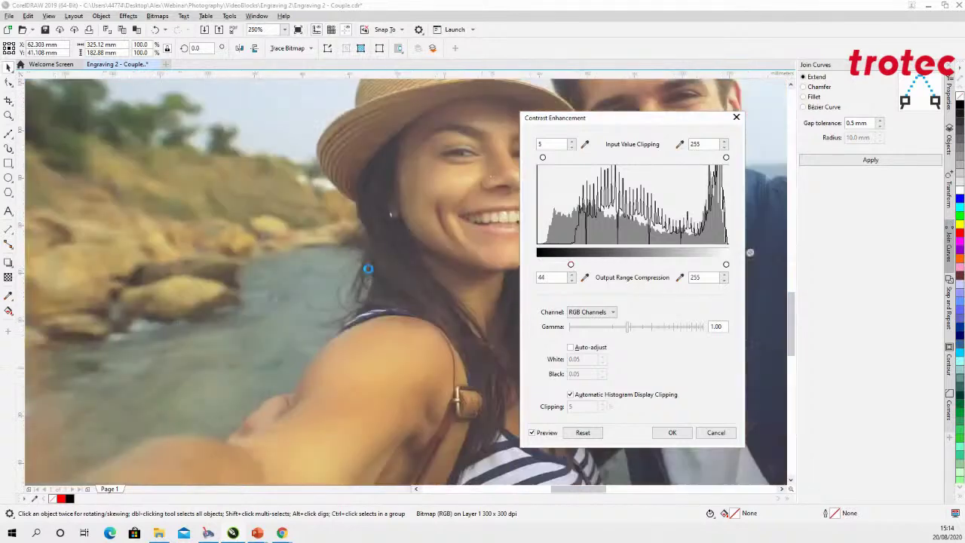
scroll(368, 269, "down", 1)
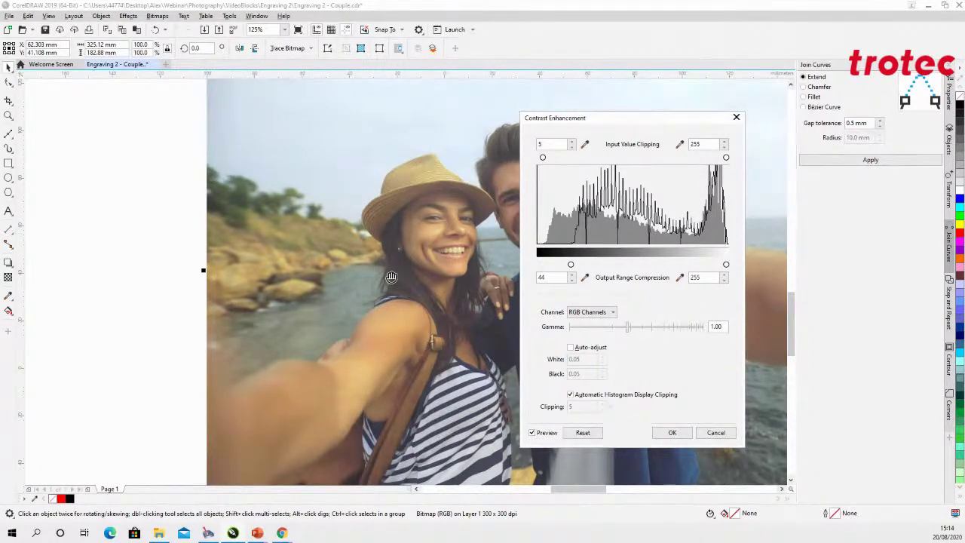
scroll(391, 277, "down", 3)
scroll(498, 265, "up", 3)
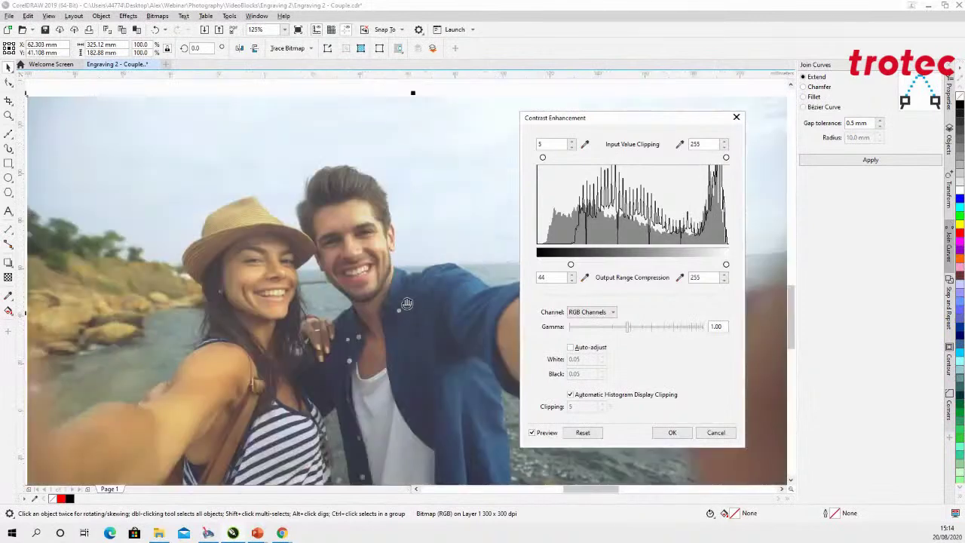
scroll(409, 297, "up", 3)
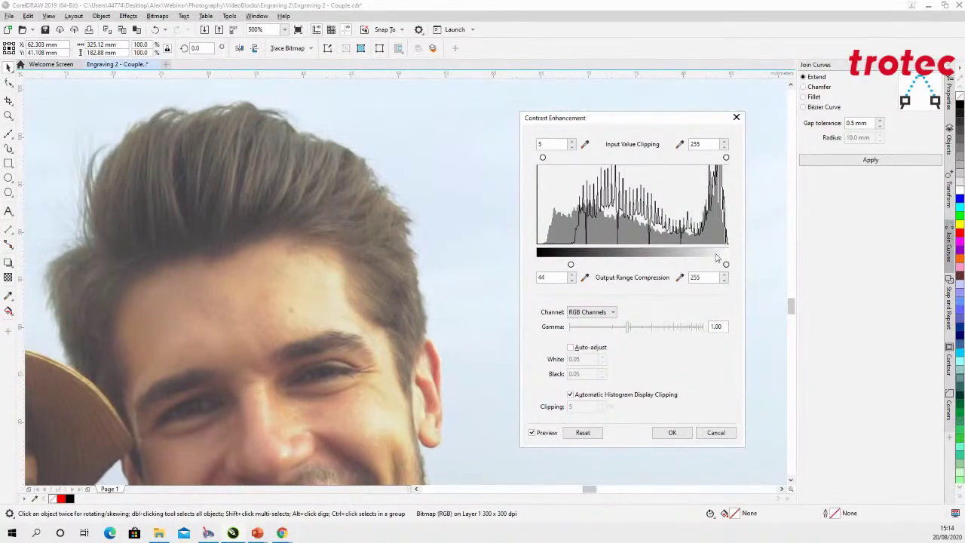
left_click_drag(726, 265, 721, 266)
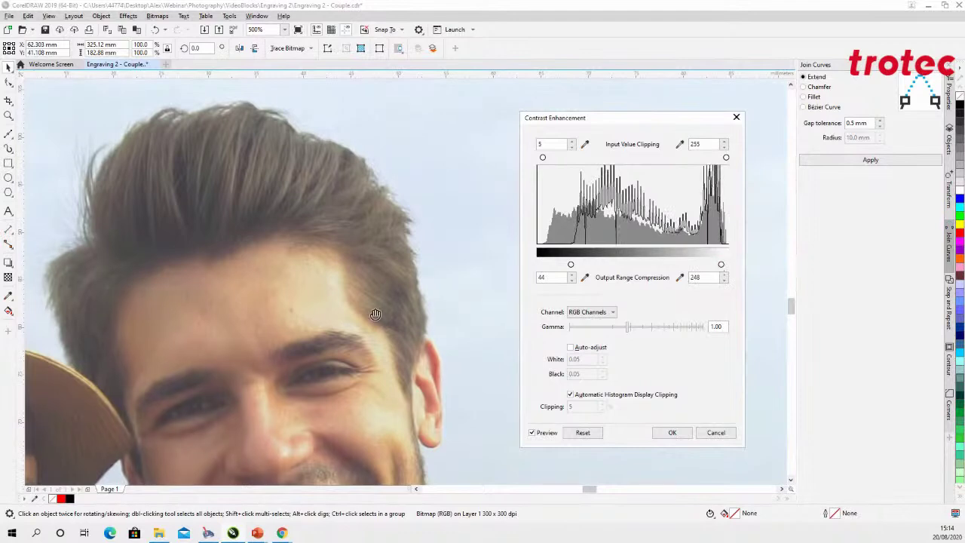
scroll(349, 288, "down", 4)
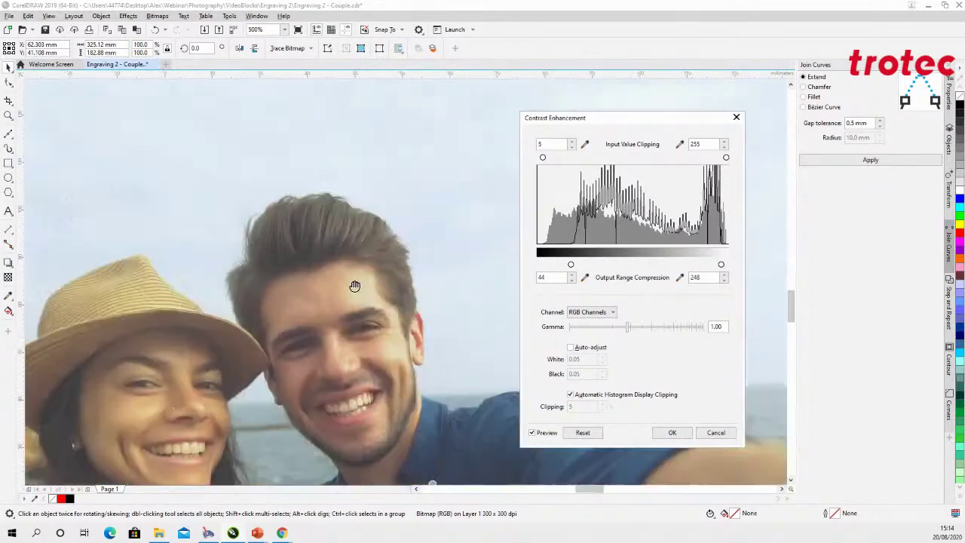
left_click(673, 433)
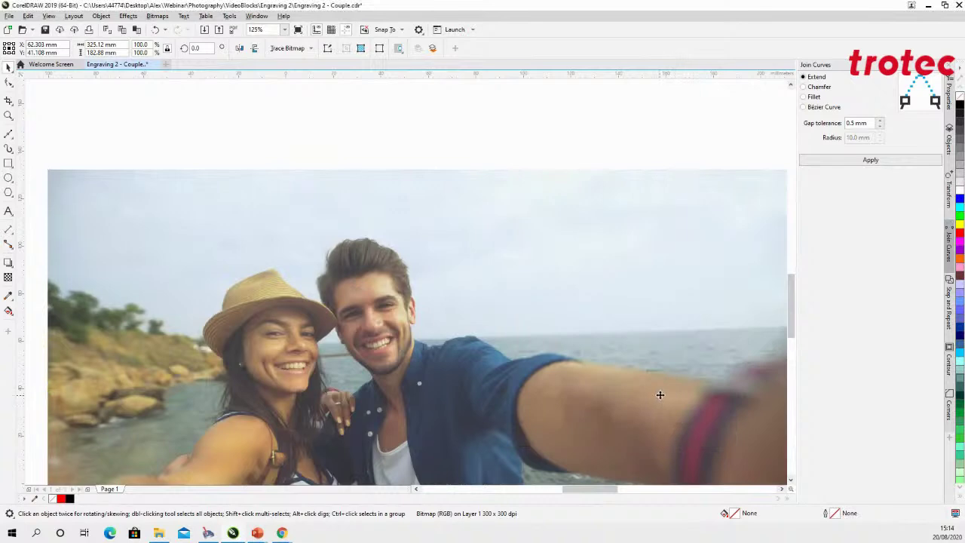
Open the Unsharp Mask effect for the duplicated photo, reset its settings and move the dialog above the hat.
scroll(257, 294, "up", 2)
scroll(254, 296, "up", 2)
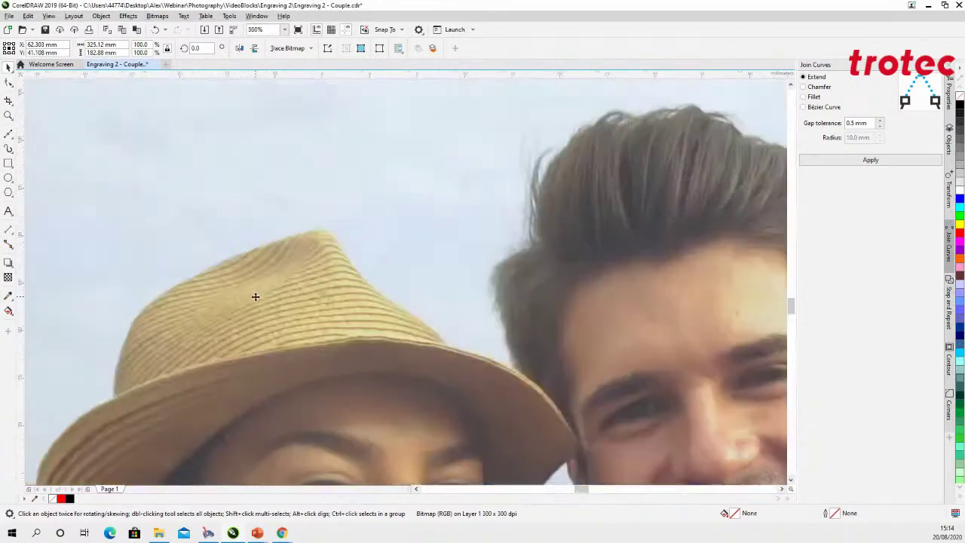
left_click(130, 18)
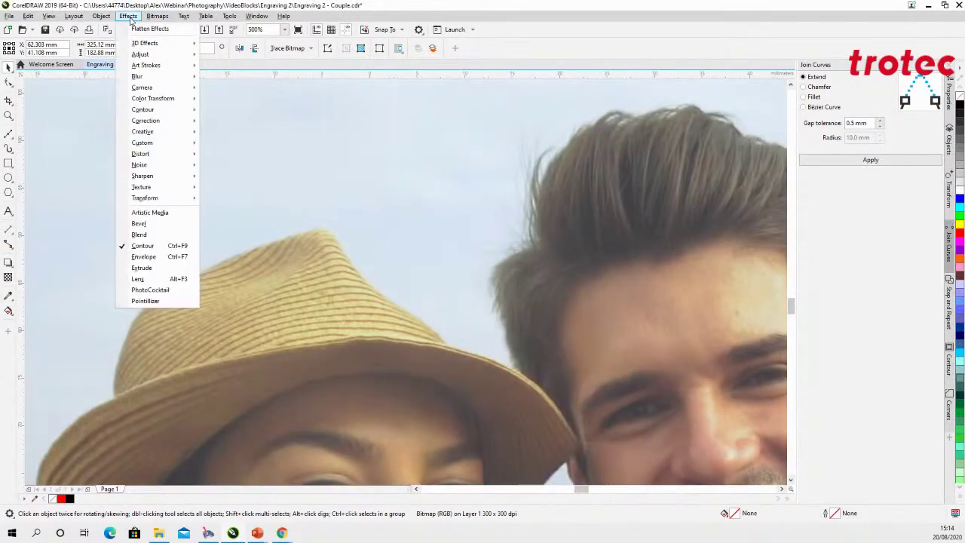
mouse_move(171, 178)
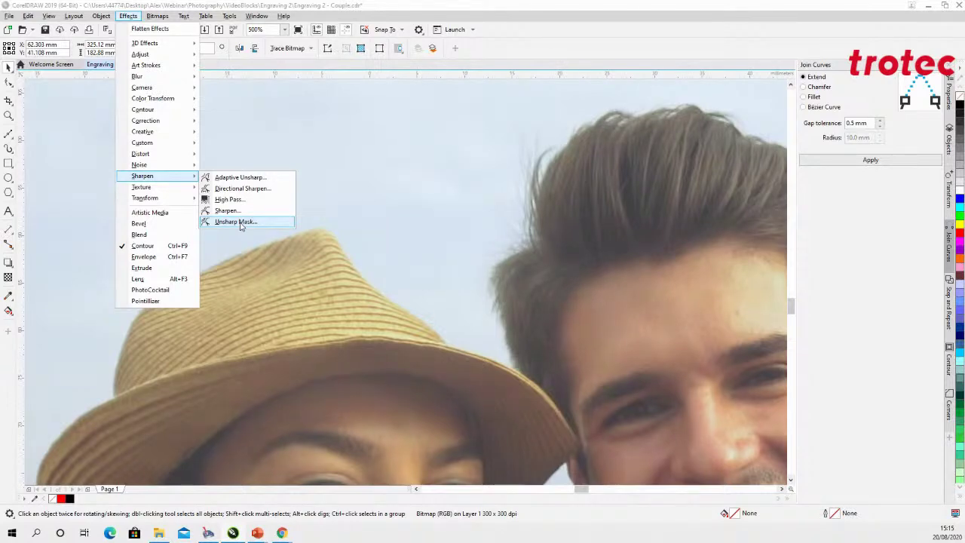
left_click(236, 222)
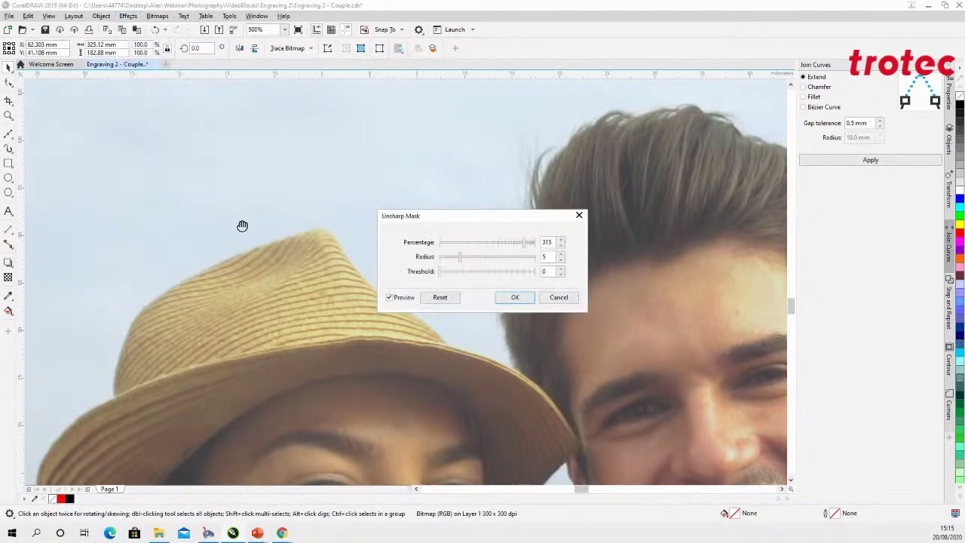
left_click(440, 298)
left_click_drag(476, 218, 486, 148)
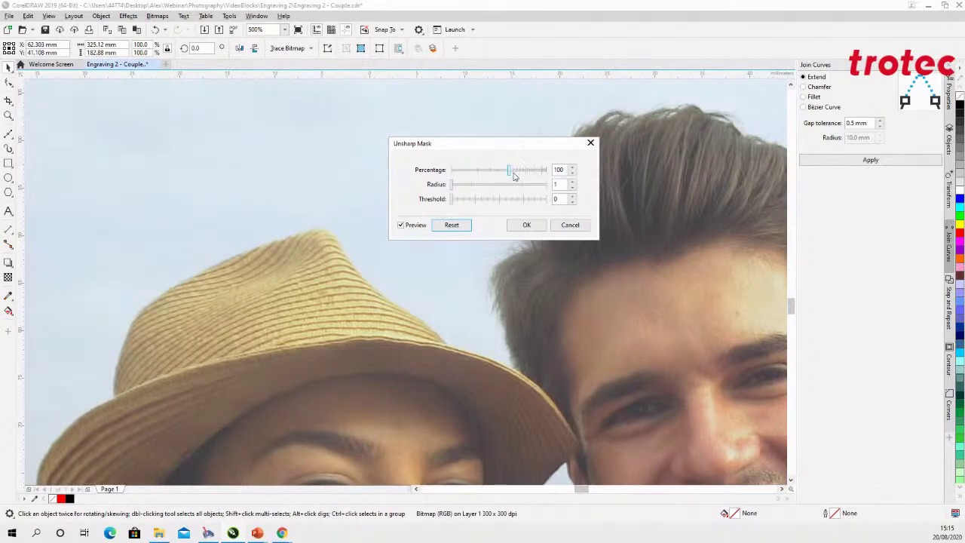
Sharpen the duplicated photo by setting the Unsharp Mask percentage to 260 and radius to 5, and apply it.
left_click_drag(509, 174, 530, 178)
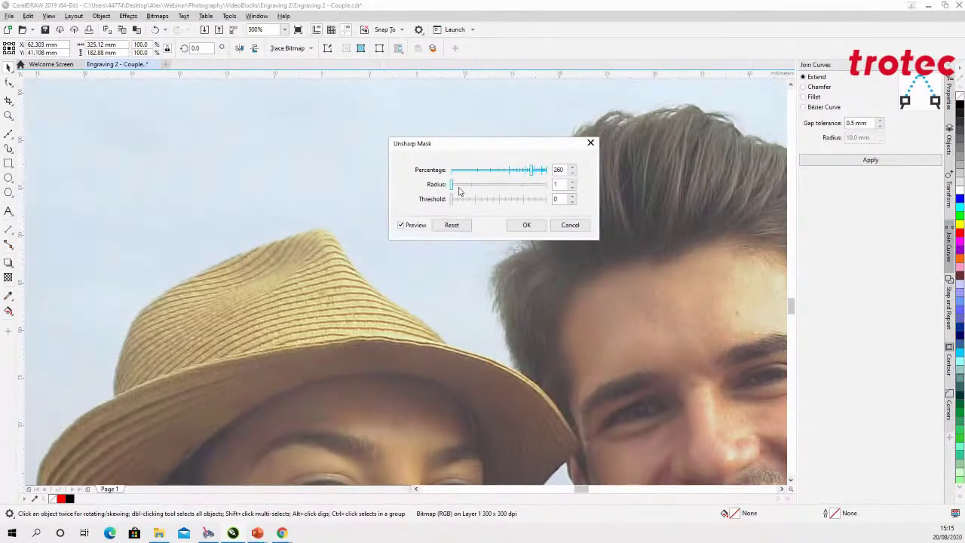
left_click_drag(453, 188, 469, 188)
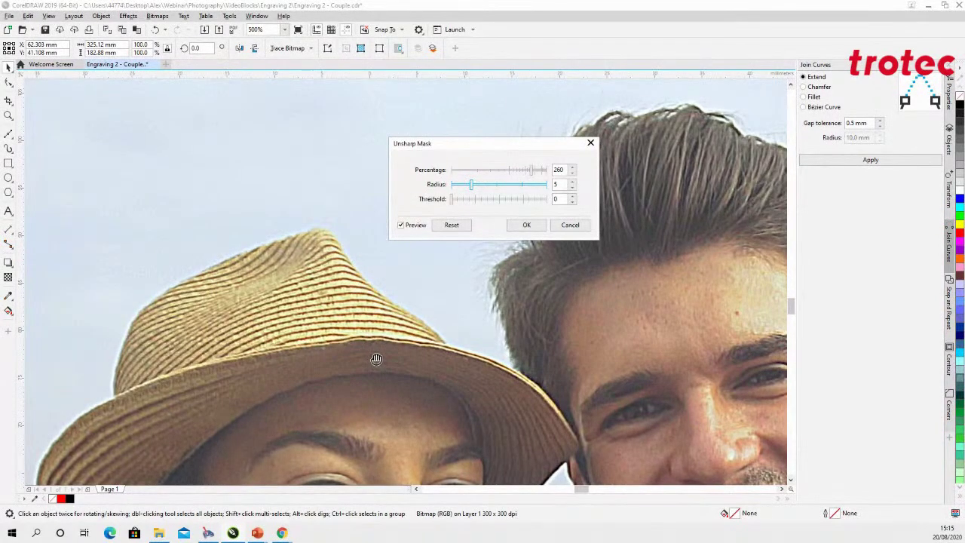
left_click(525, 226)
Review the sharpened photo, deselect it and examine the heart-shaped design with the CROATIA text up close.
scroll(264, 349, "down", 6)
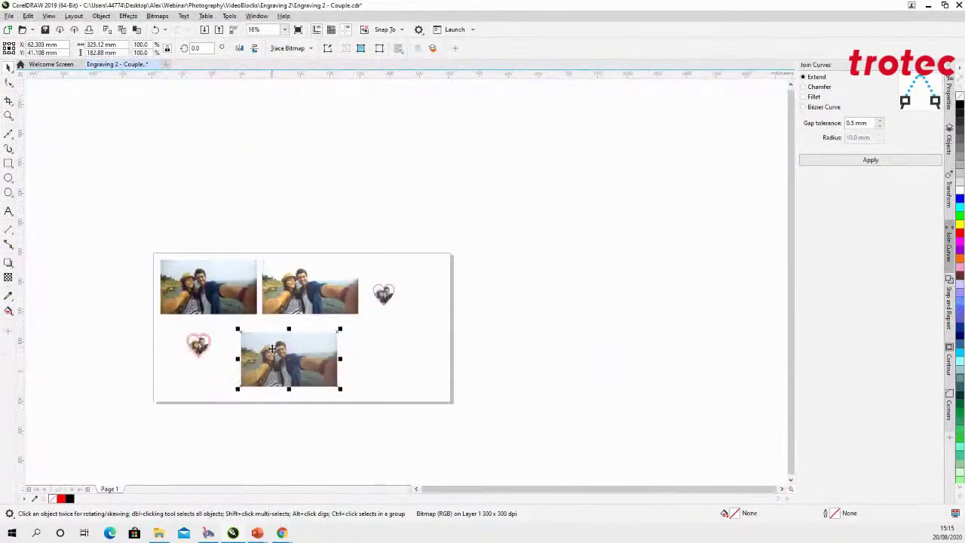
scroll(233, 369, "up", 2)
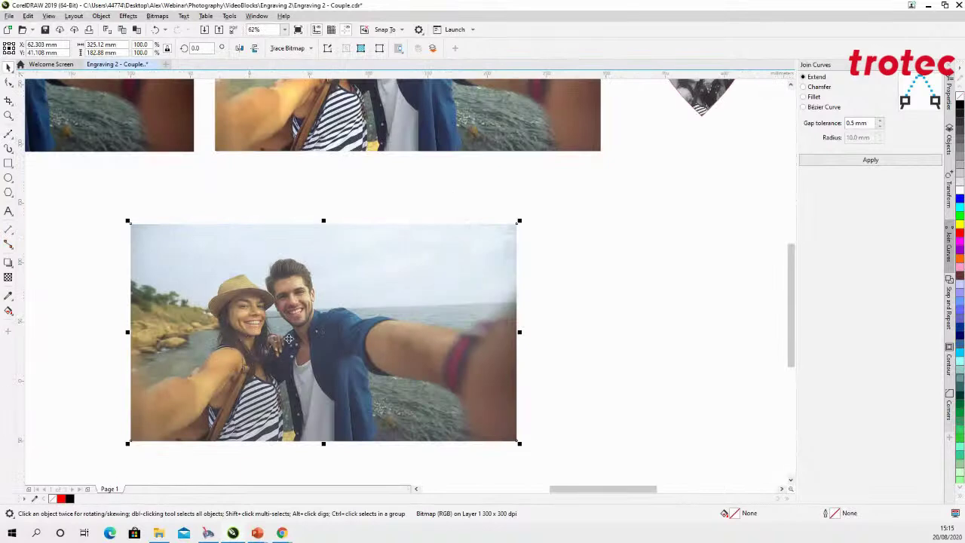
left_click(364, 211)
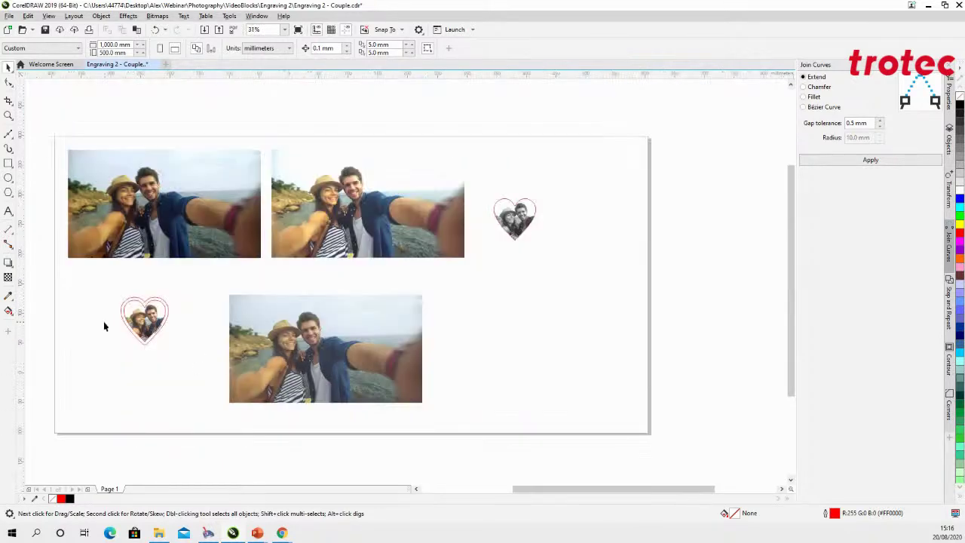
scroll(109, 326, "up", 5)
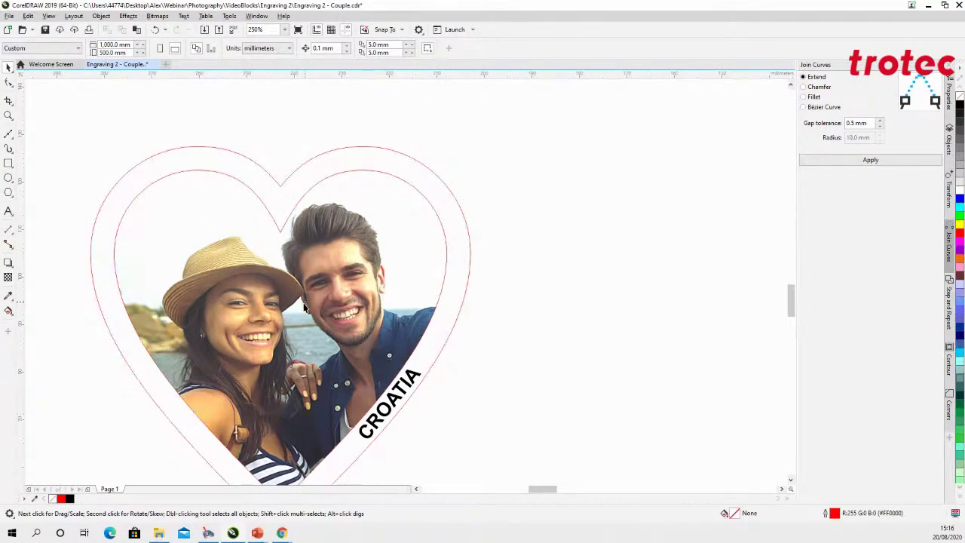
Set up printing of only the heart-shaped couple photo on the Trotec Engraver v11.3.0 and open the printer's preferences.
left_click(264, 302)
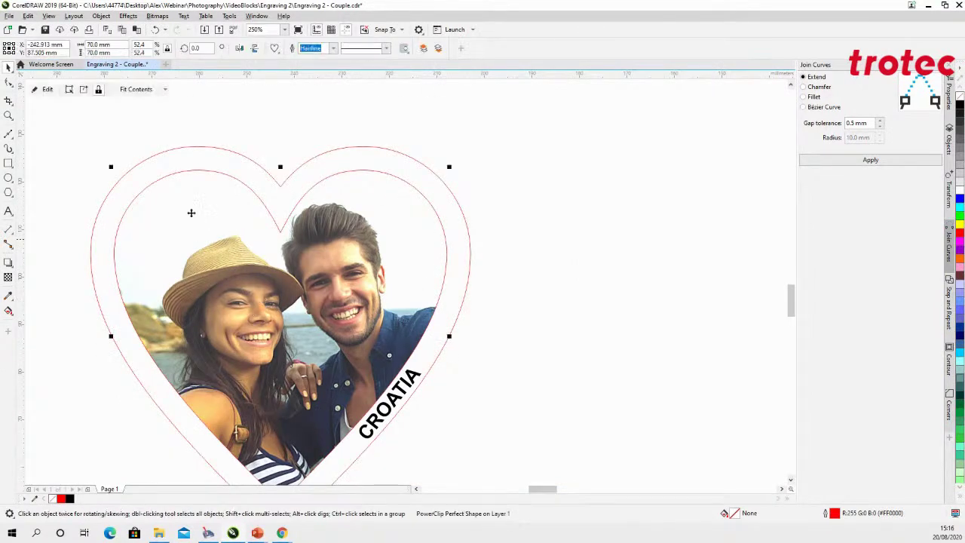
left_click(10, 17)
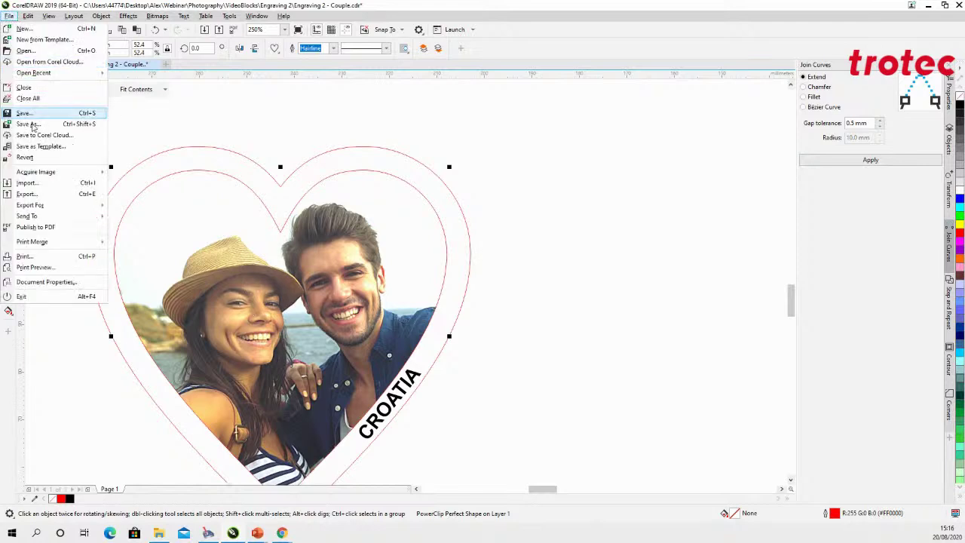
left_click(55, 259)
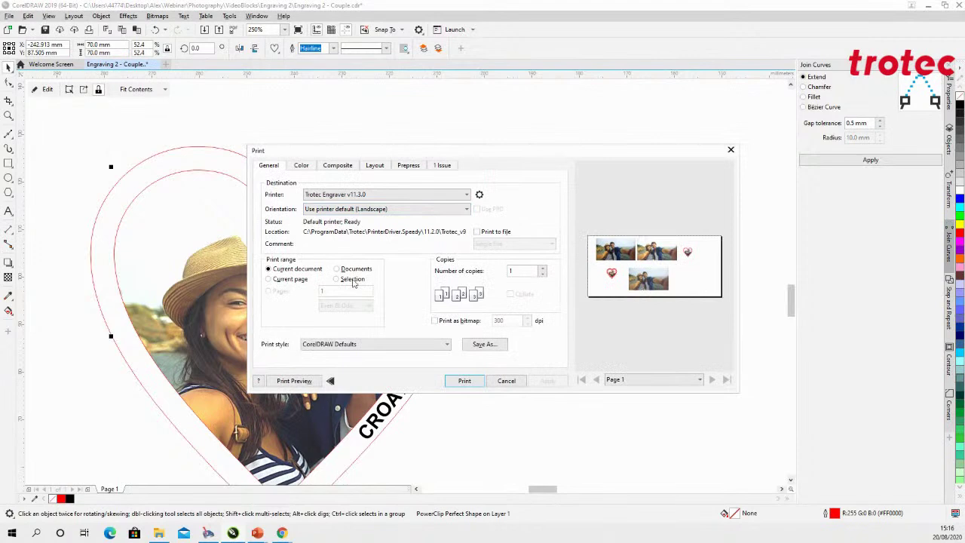
left_click(353, 281)
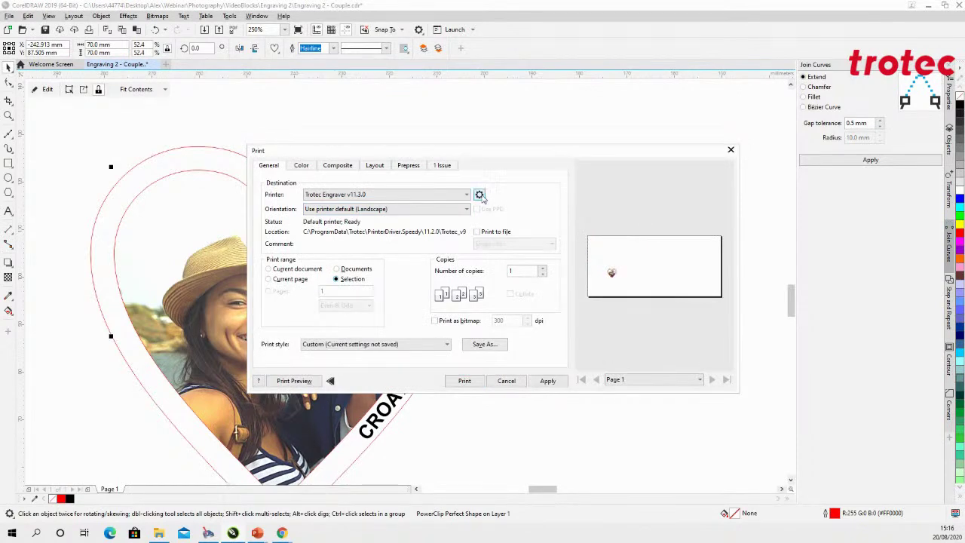
left_click(480, 194)
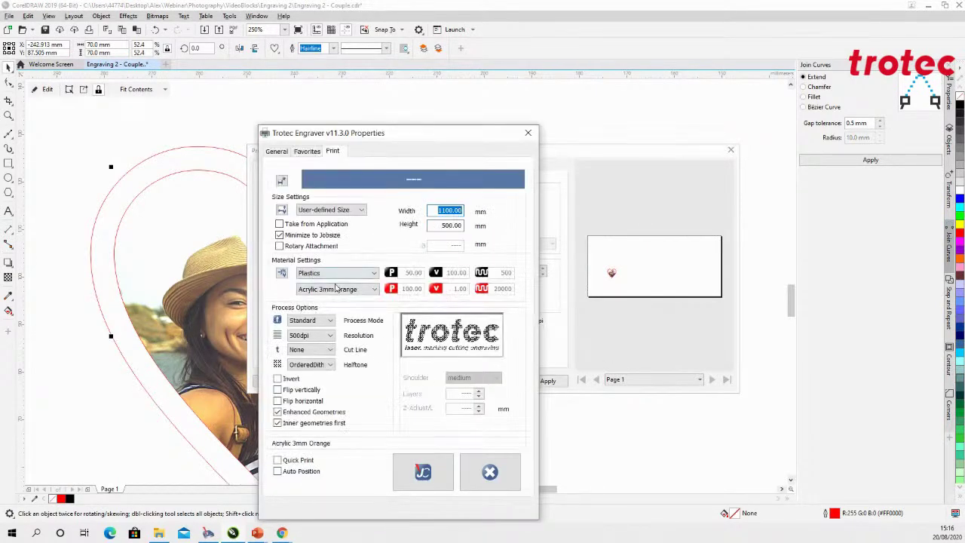
Set the engraver's process mode to Photo optimized and its resolution to 500dpi.
left_click(309, 325)
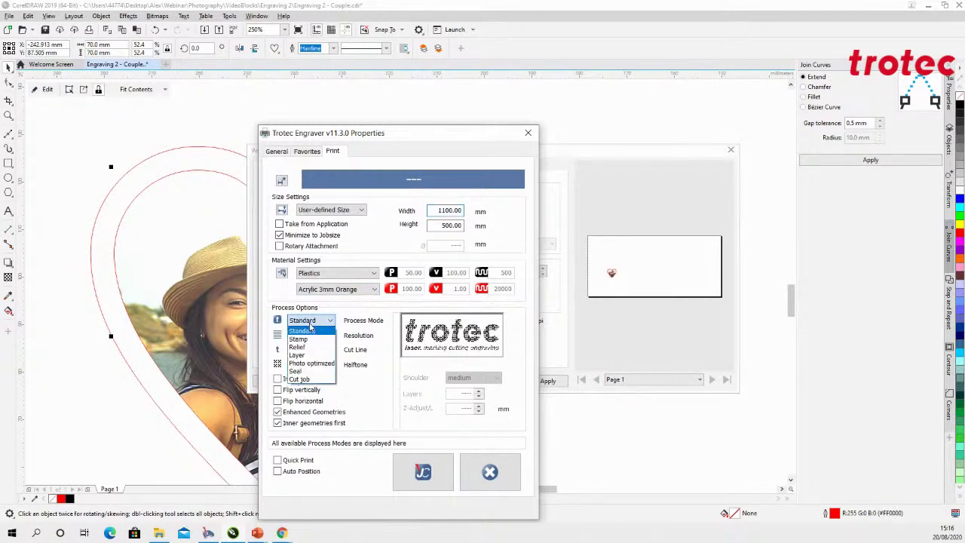
left_click(312, 364)
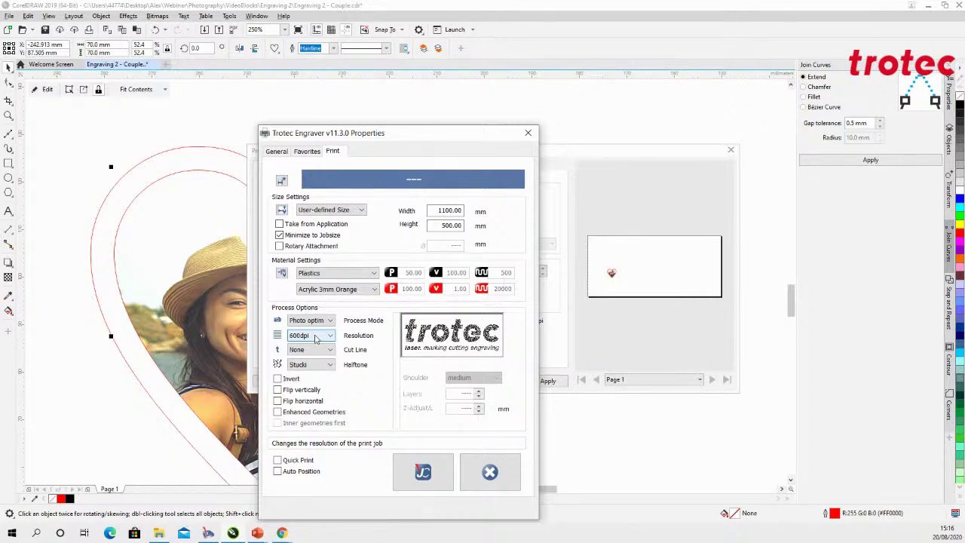
left_click(315, 339)
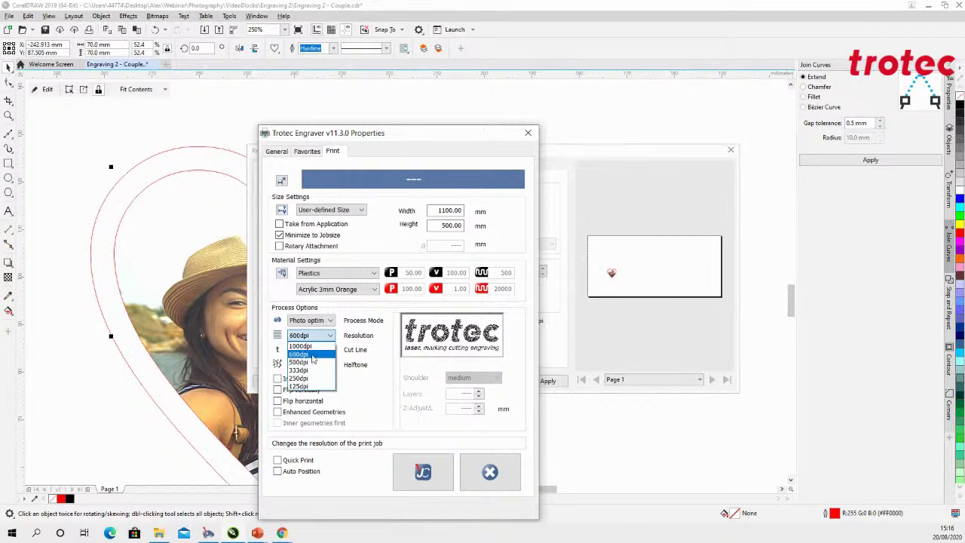
left_click(314, 355)
left_click(320, 338)
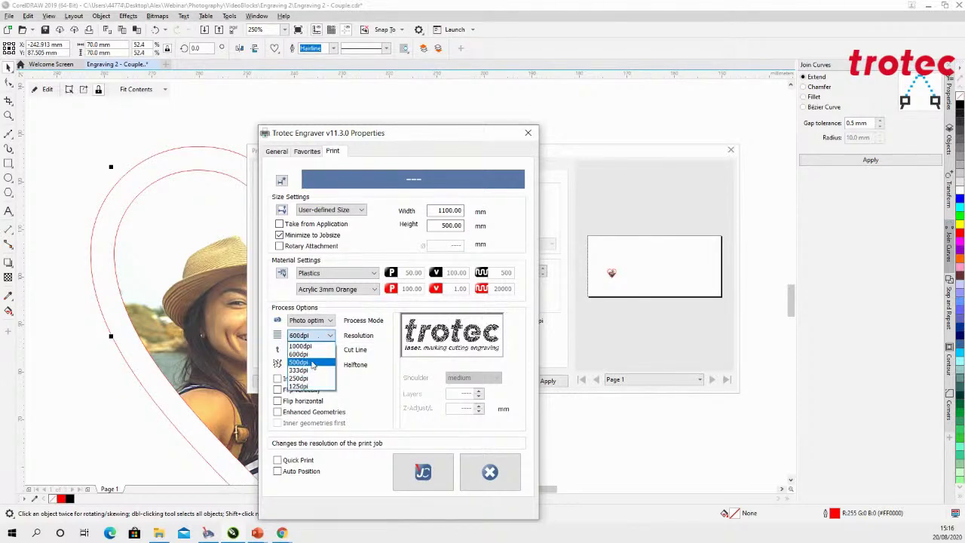
left_click(312, 363)
left_click(324, 339)
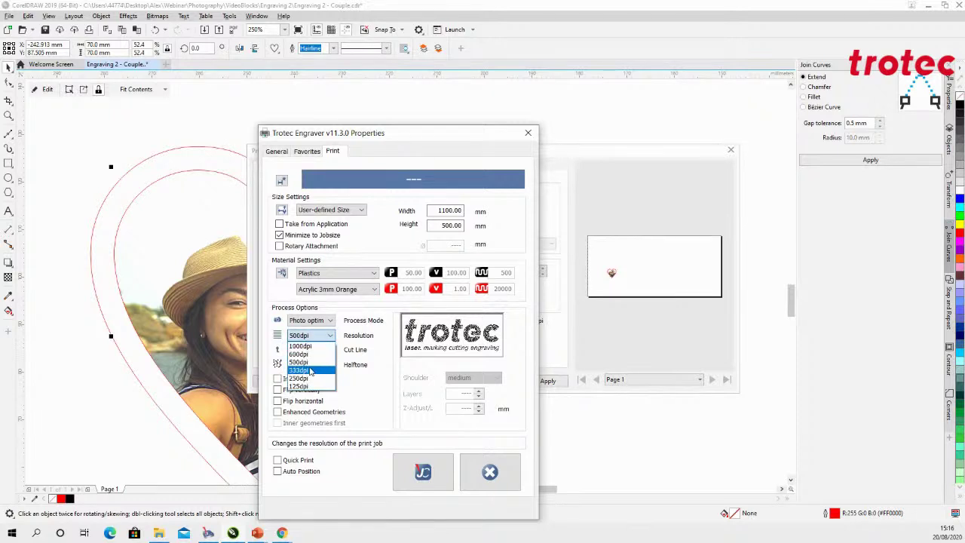
left_click(359, 343)
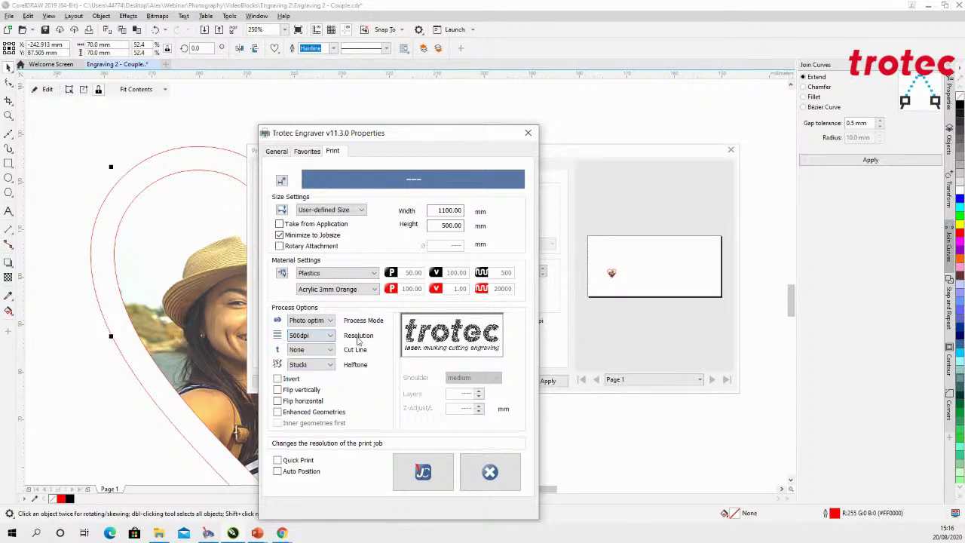
Choose the Stucki halftone, accept the engraver settings and print the selected heart photo to JobControl.
left_click(325, 367)
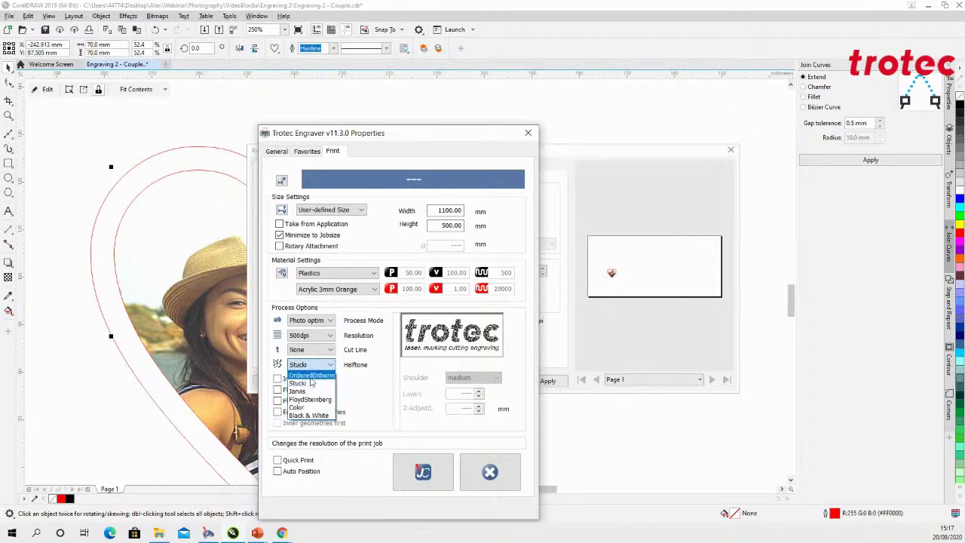
left_click(312, 386)
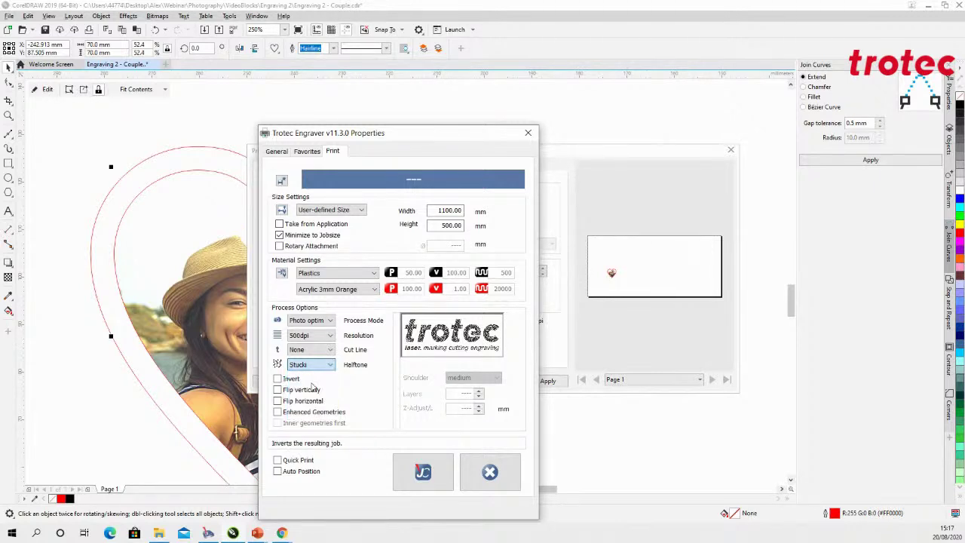
left_click(426, 473)
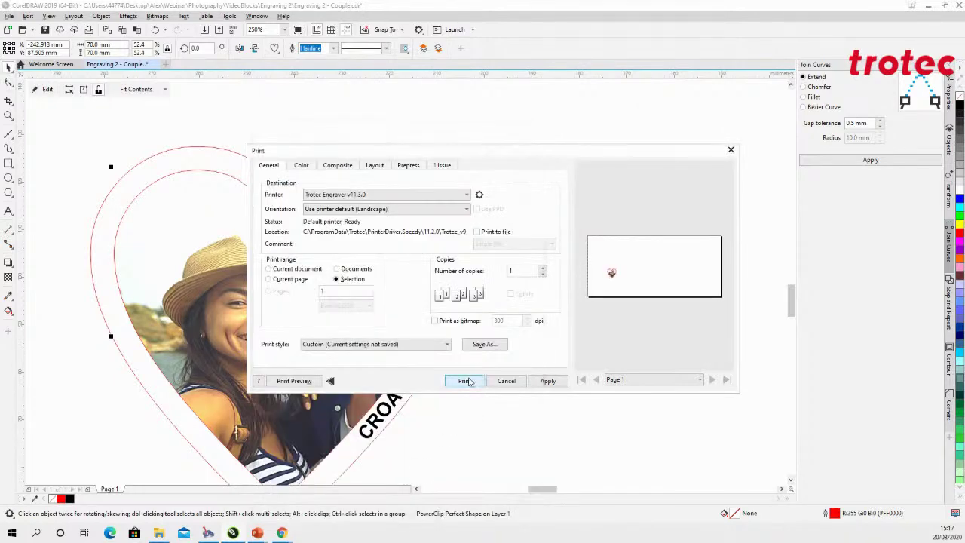
left_click(464, 381)
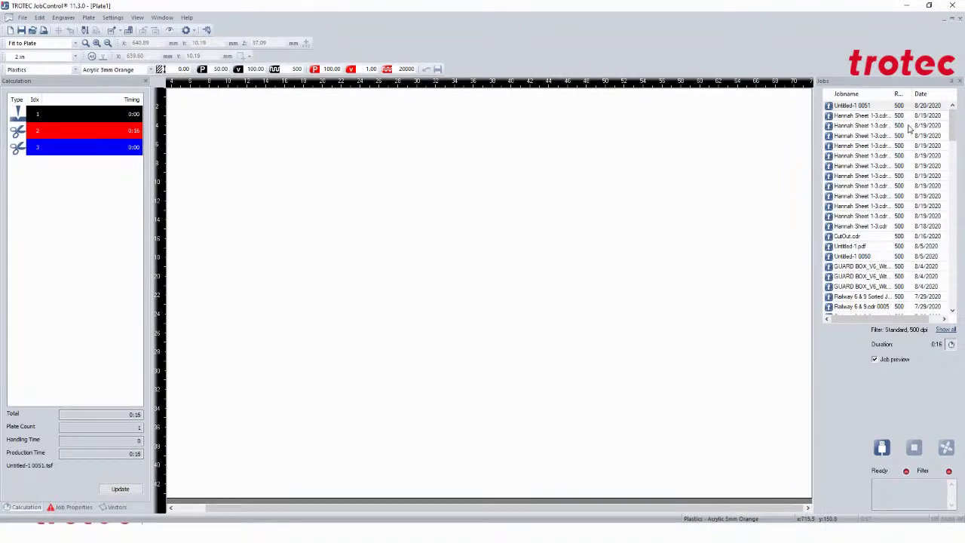
In JobControl, show all jobs, place the newest 500 dpi Engraving 2 - Couple job on the plate and inspect it up close in WYSIWYG view.
left_click(944, 330)
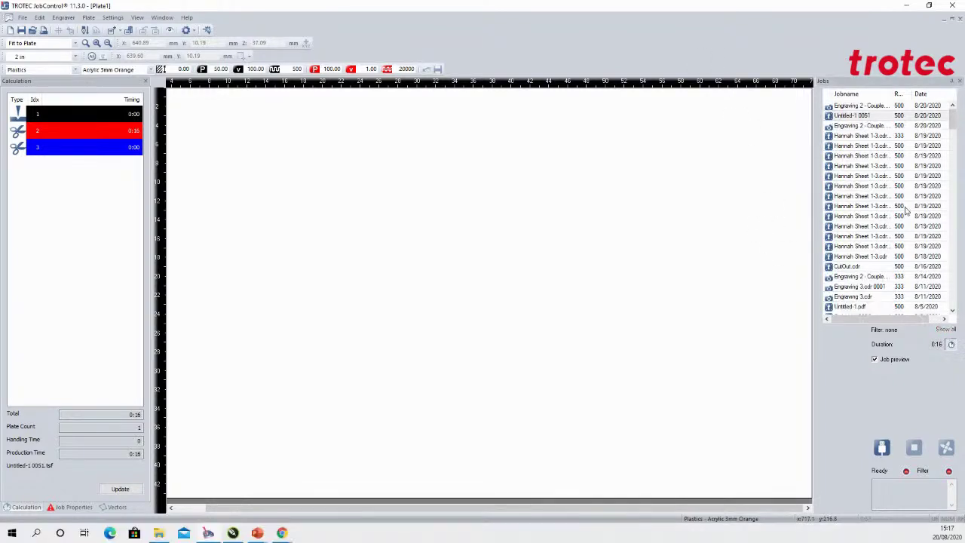
left_click(864, 107)
left_click_drag(864, 110, 427, 206)
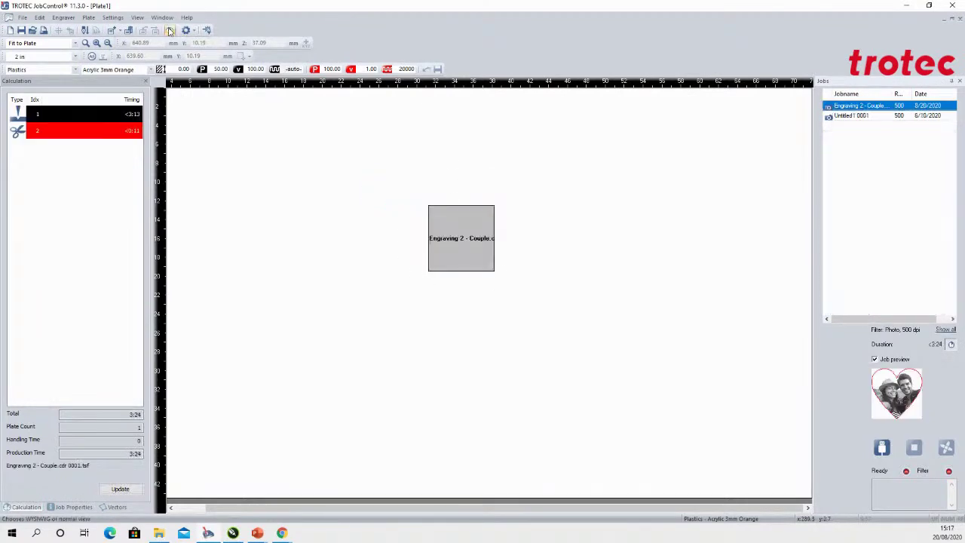
scroll(487, 302, "up", 2)
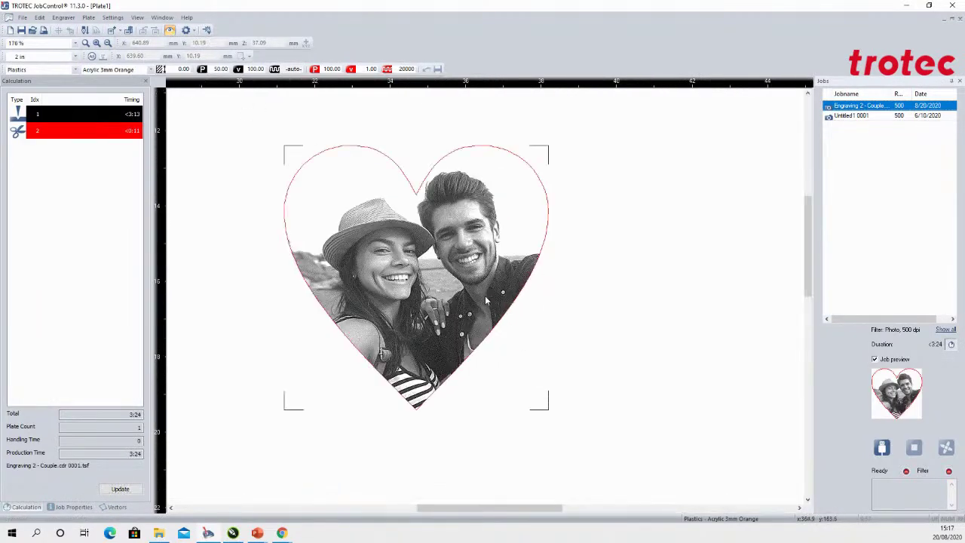
scroll(486, 302, "up", 1)
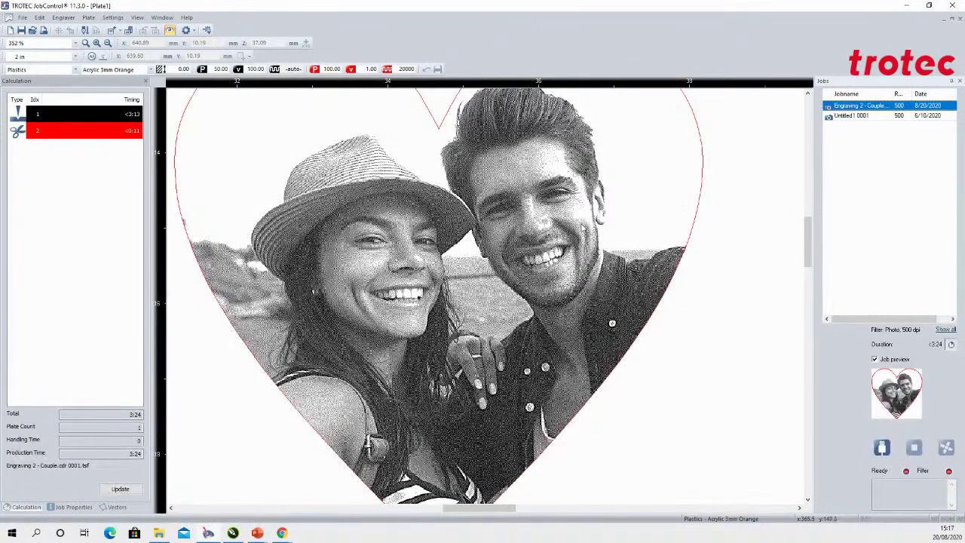
scroll(553, 273, "down", 1)
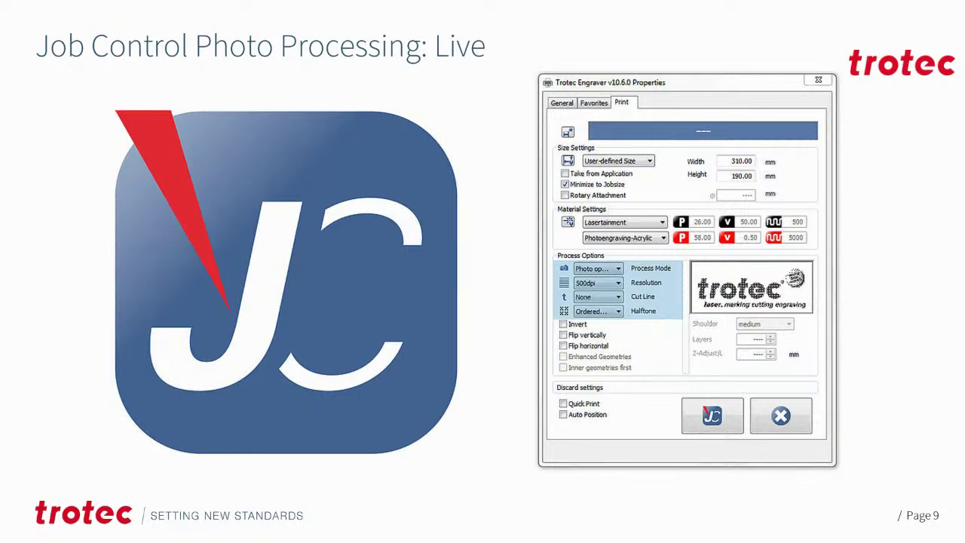
key("Right")
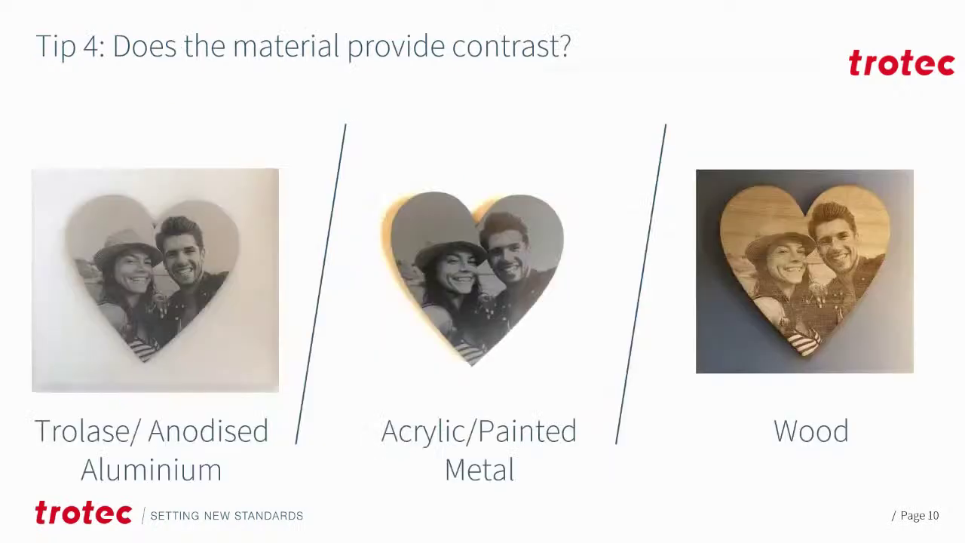